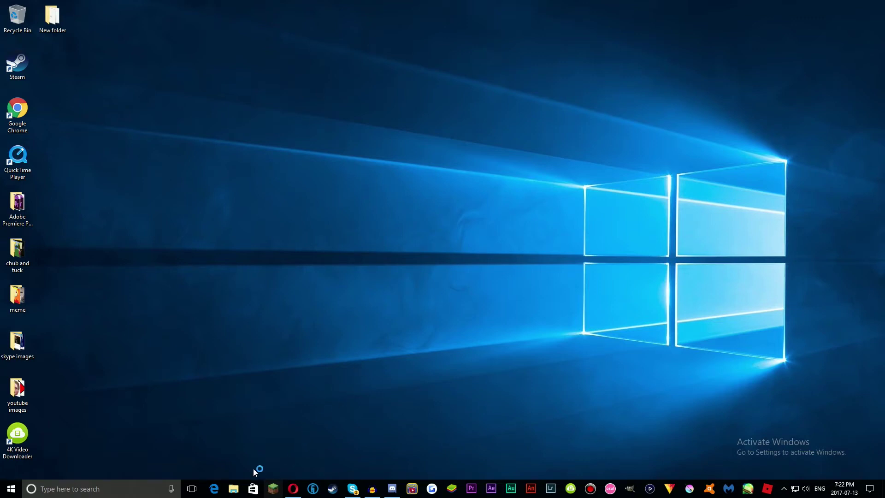
- Load a saved singleplayer world in Minecraft Alpha v1.2.6 and maximise the game window
drag(389, 137, 429, 131)
click(453, 369)
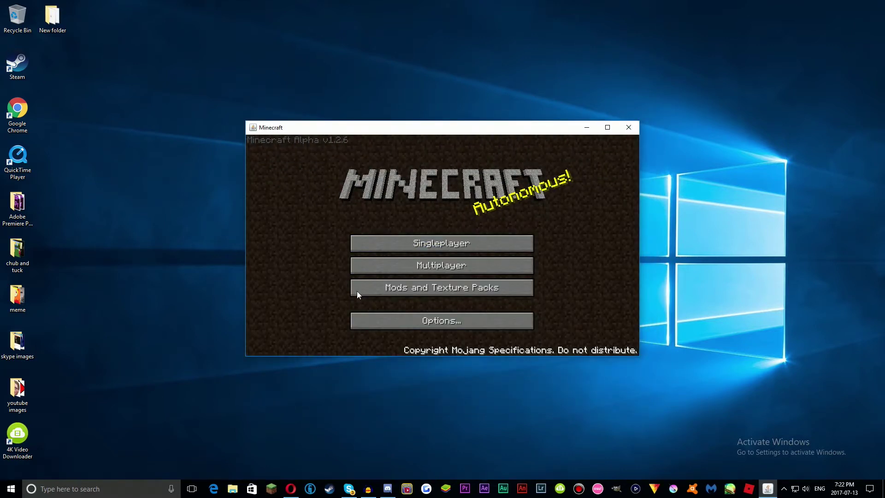
click(417, 269)
click(429, 295)
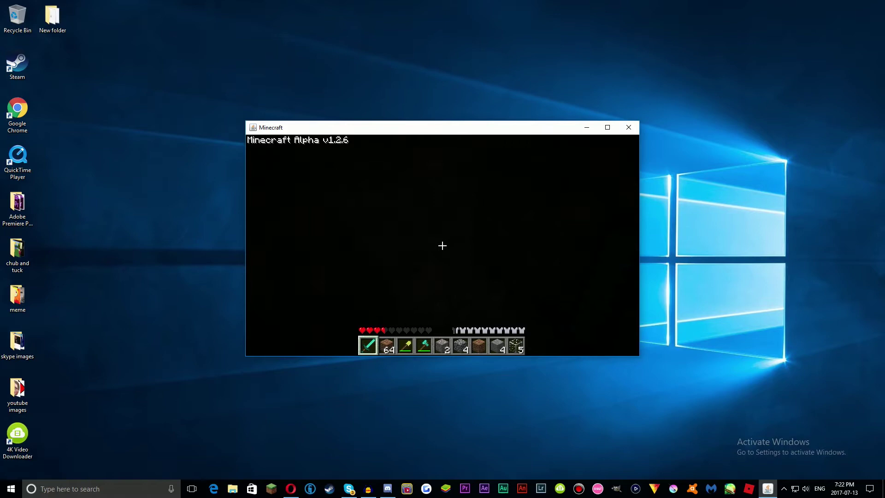
key(Escape)
click(608, 127)
key(Escape)
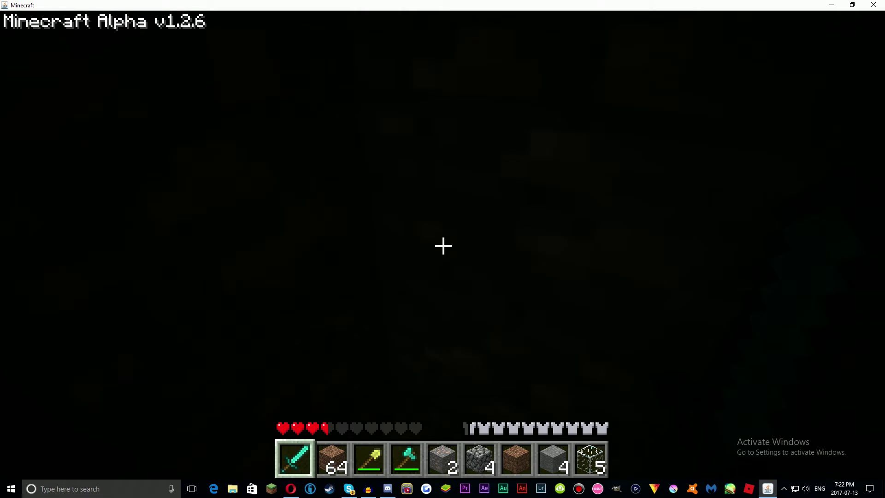
- Send the chat message "hi" in the world and view the player's inventory
text(thi)
key(Return)
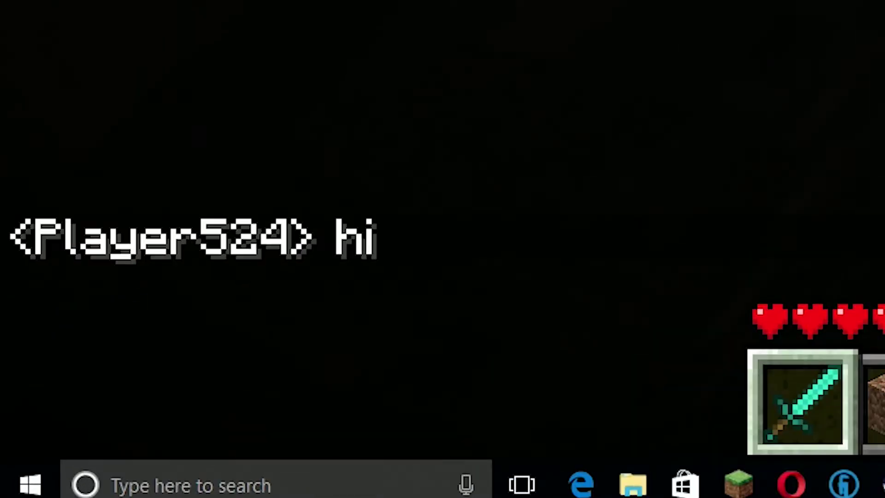
key(t)
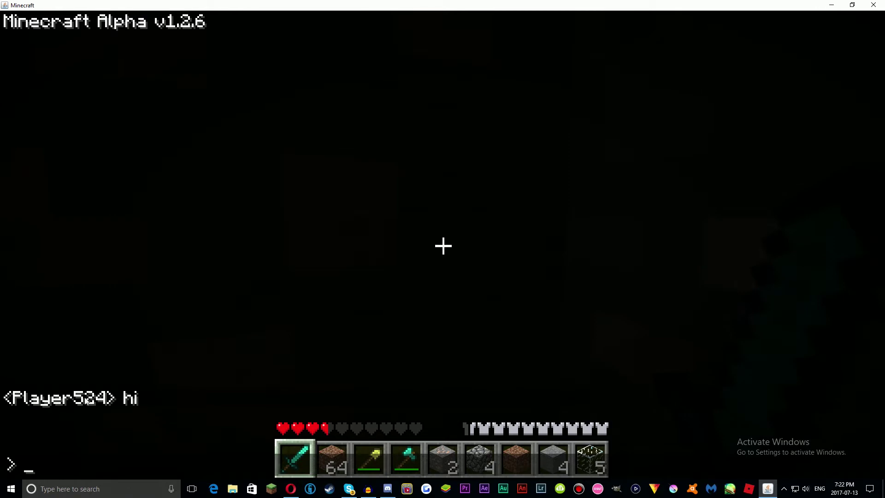
key(Escape)
key(e)
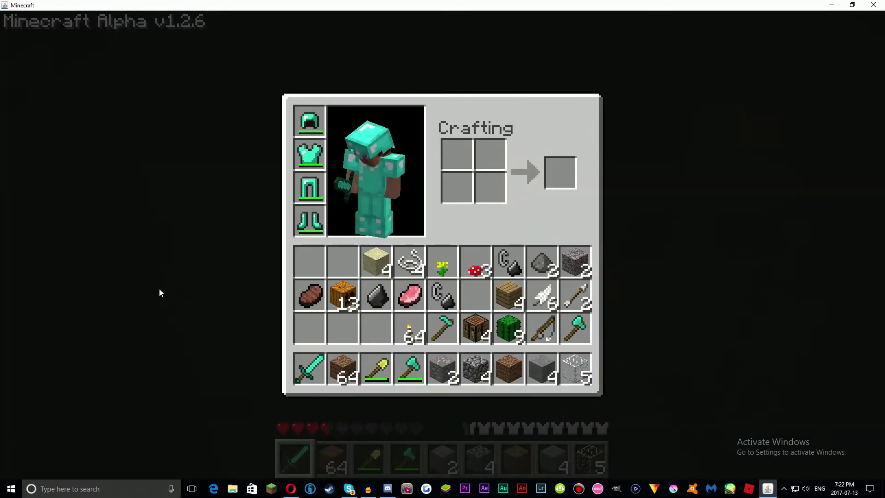
key(e)
- Quit the world to the title screen and close the game
key(Escape)
click(465, 245)
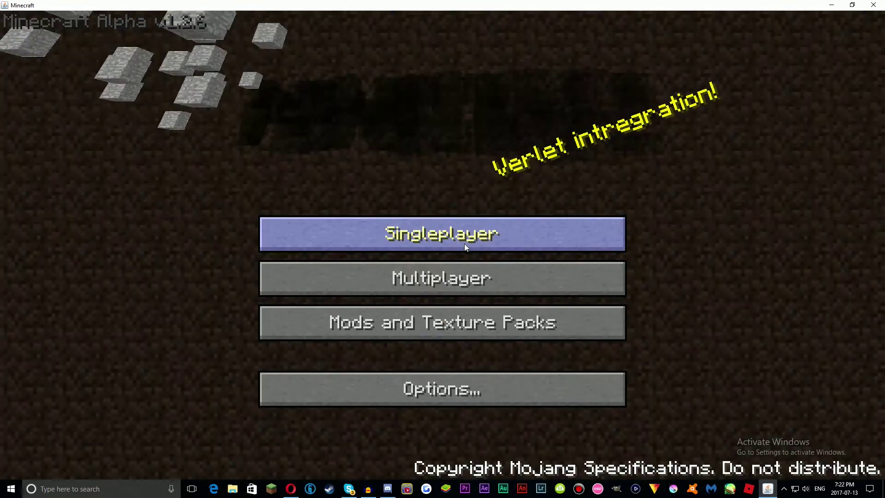
click(834, 4)
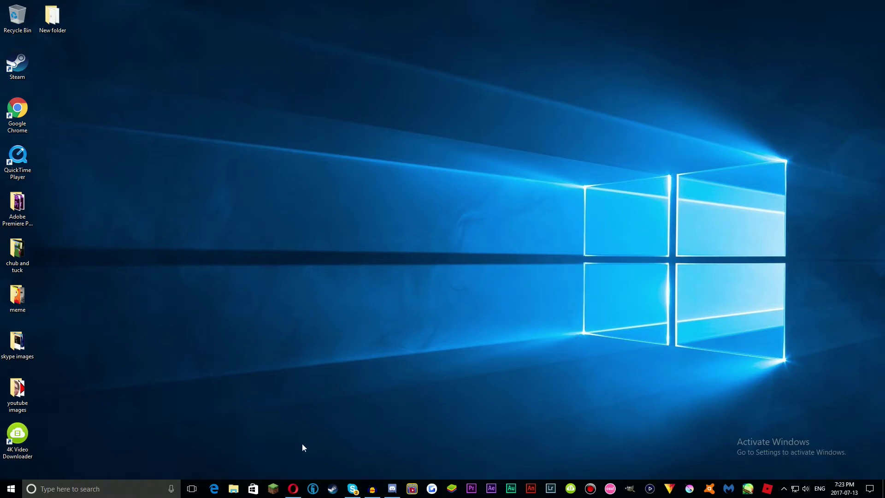
- Switch to Opera and download the Minecraft Bin folder - Beta 1.2_02 archive from the Fileplanet page
click(293, 489)
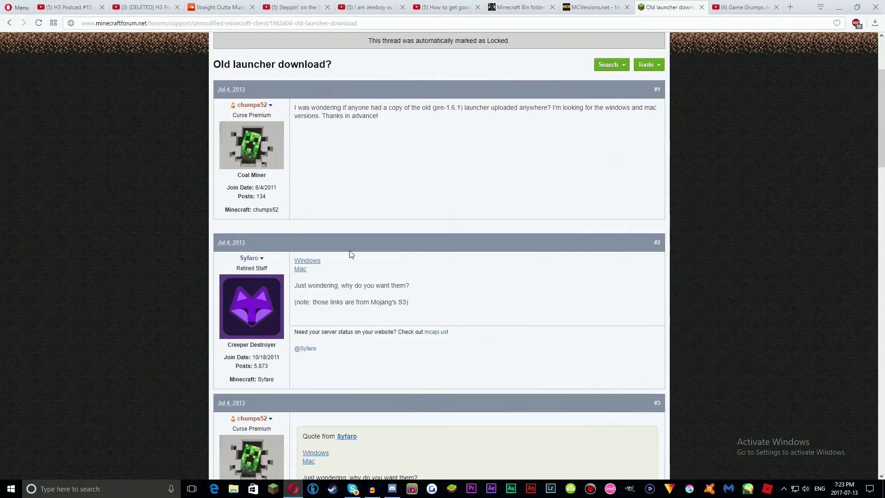
click(520, 7)
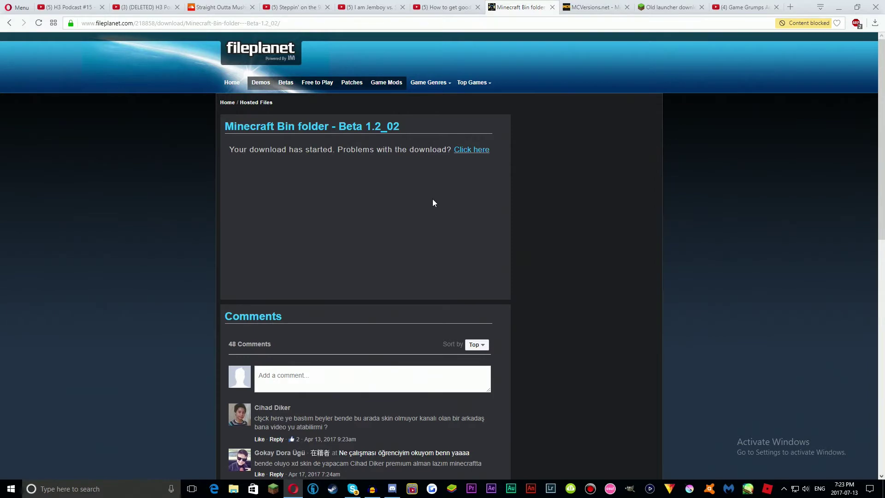
click(469, 154)
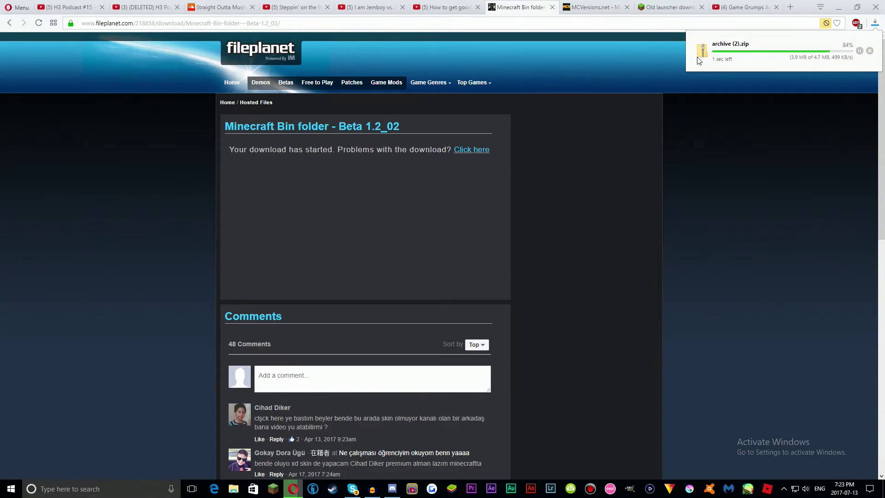
- Download the Alpha a1.2.6 client jar from MCVersions.net and save it to the Desktop as client
click(600, 7)
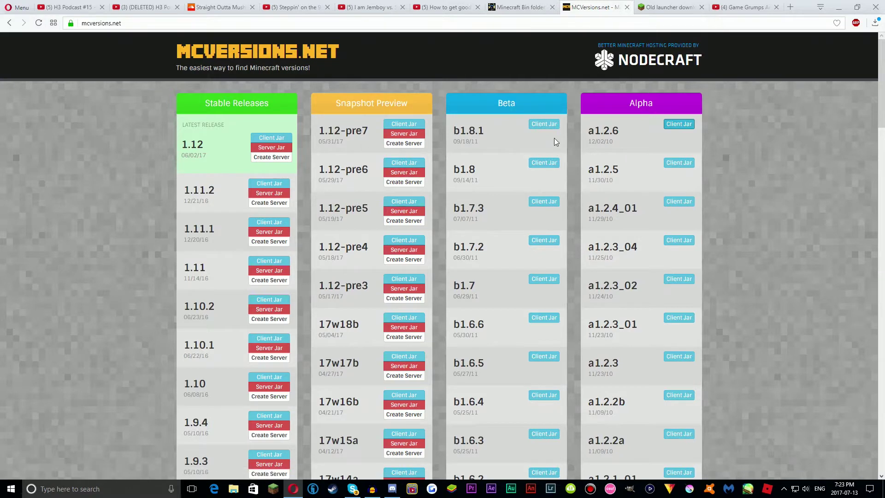
scroll(598, 112, down, 1)
scroll(598, 112, up, 1)
drag(594, 131, 620, 132)
click(613, 137)
click(675, 131)
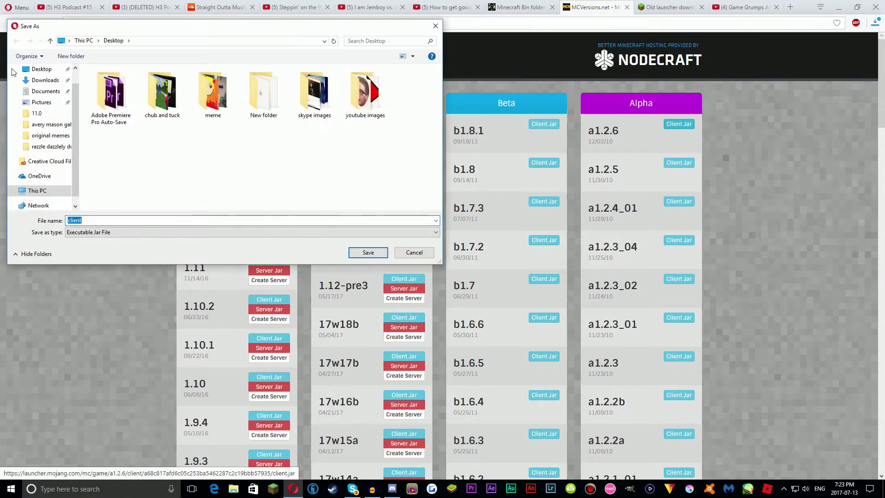
click(368, 253)
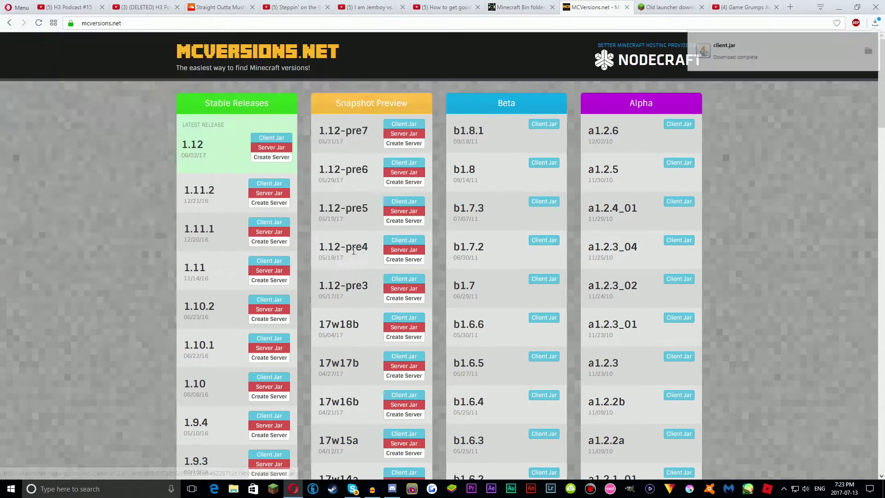
- Download the Windows version of the old launcher from the Minecraft Forum thread and save it to the Desktop as Minecraft
click(740, 5)
click(694, 6)
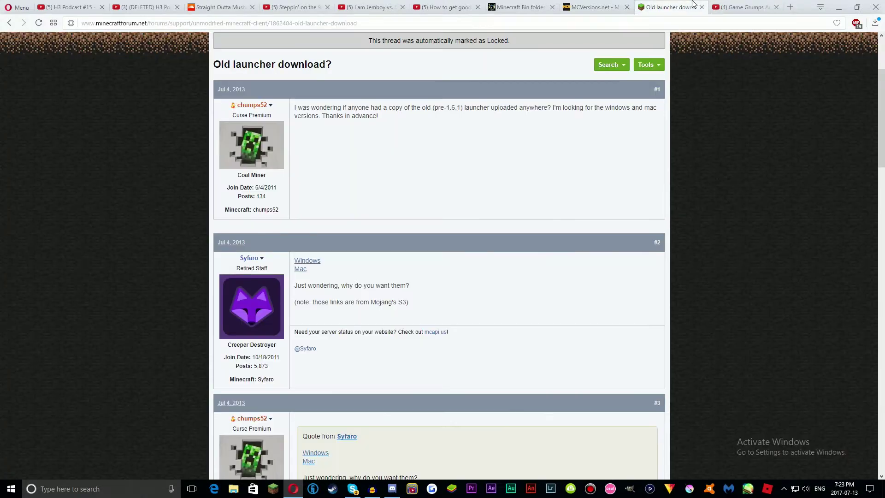
click(313, 263)
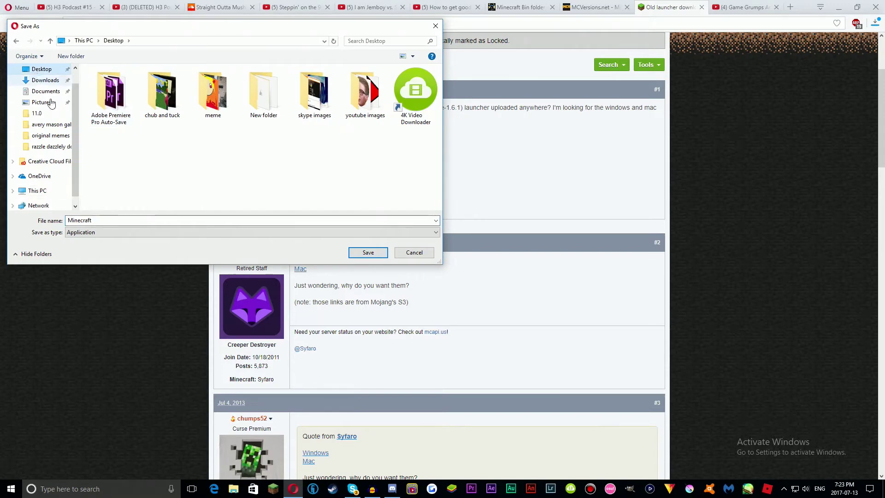
click(367, 254)
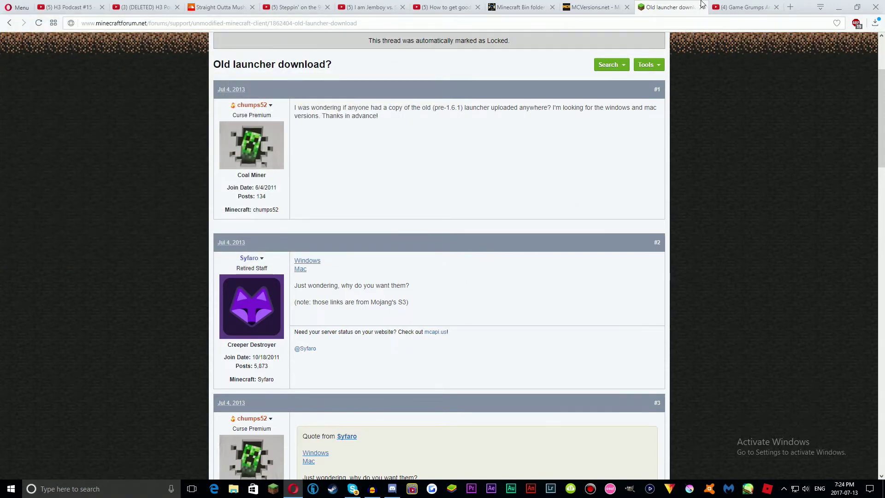
- Place the downloaded archive (2).zip from the browser's download list on the desktop and minimise the browser
key(super+Down)
click(514, 190)
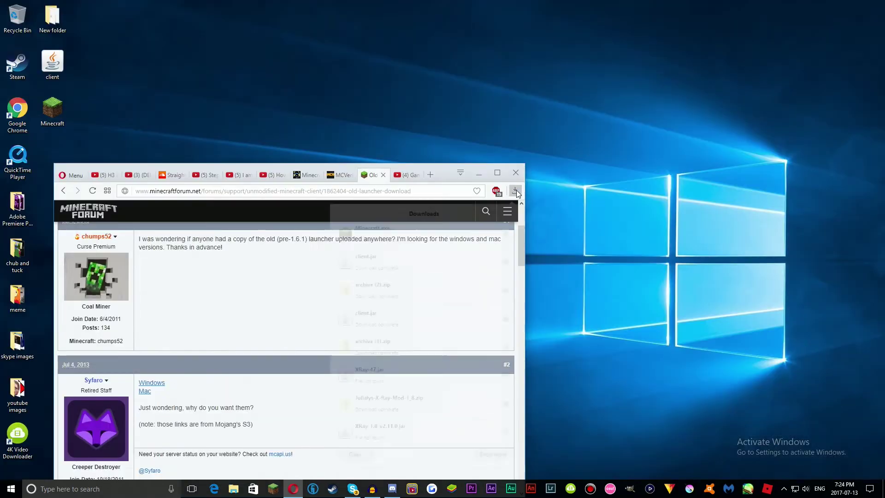
drag(409, 280, 263, 111)
click(479, 173)
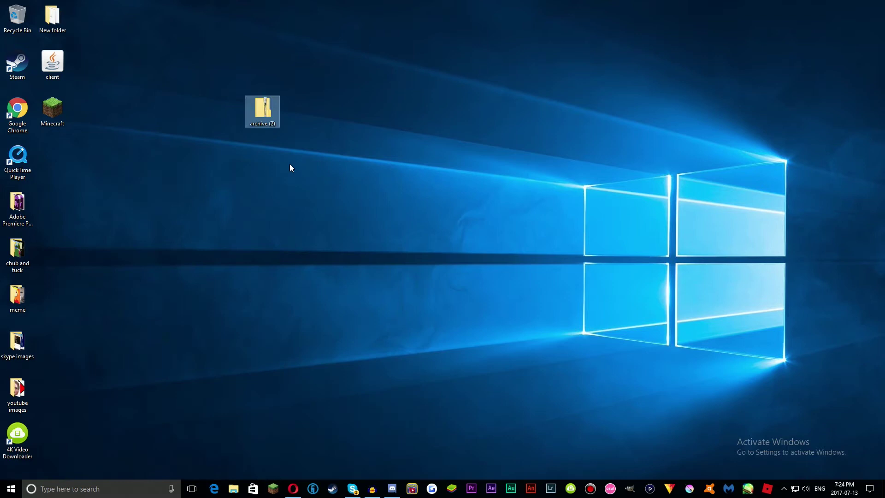
- Extract the contents of archive (2) directly onto the desktop with 7-Zip
right_click(272, 124)
mouse_move(357, 152)
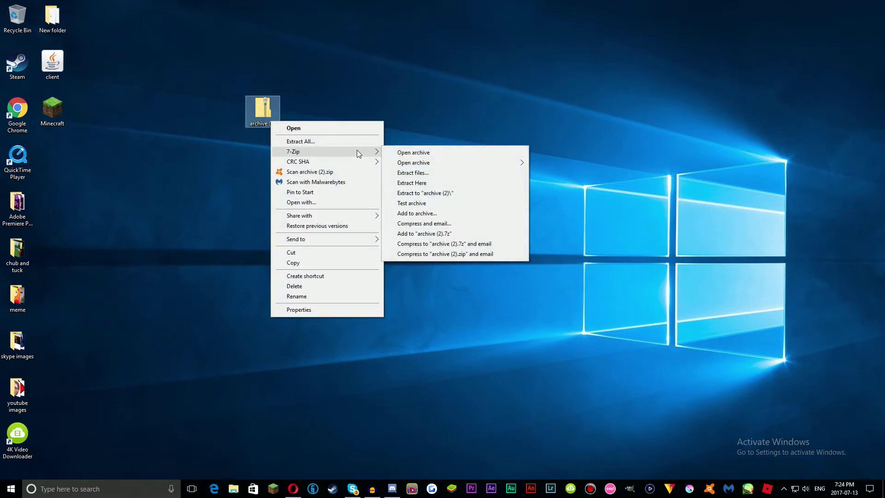
click(436, 183)
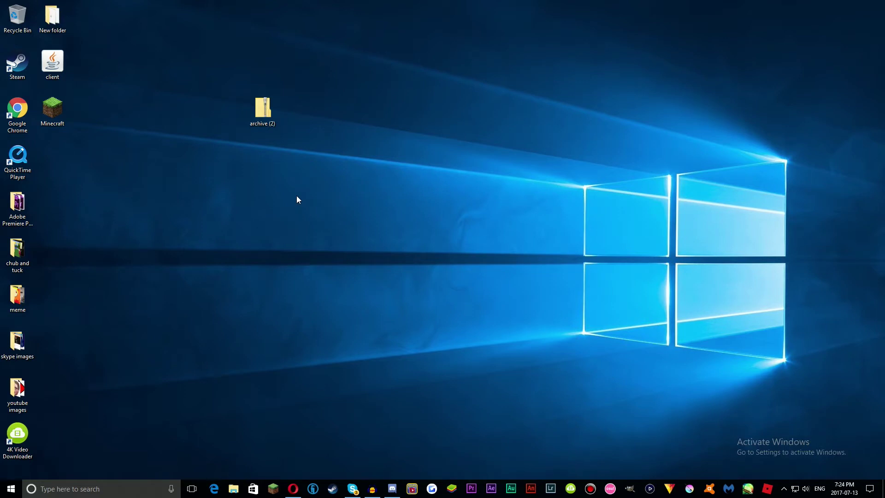
- Create a new desktop folder named bin
right_click(166, 180)
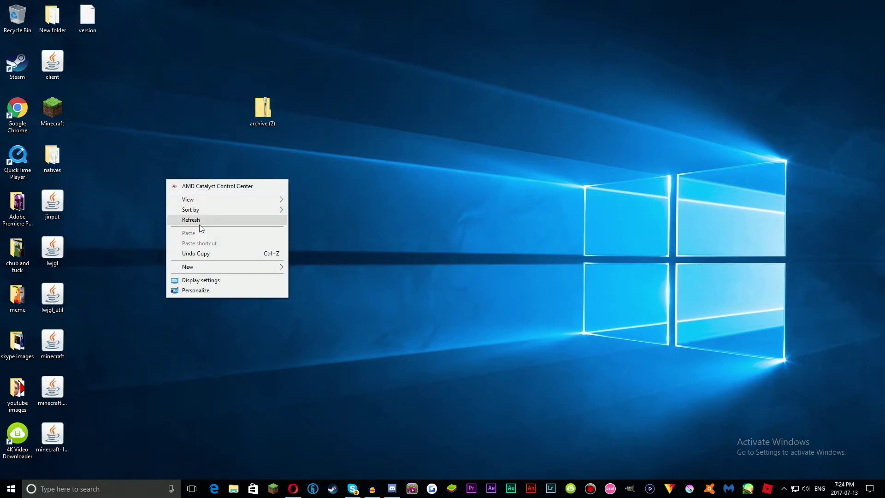
mouse_move(261, 272)
click(300, 271)
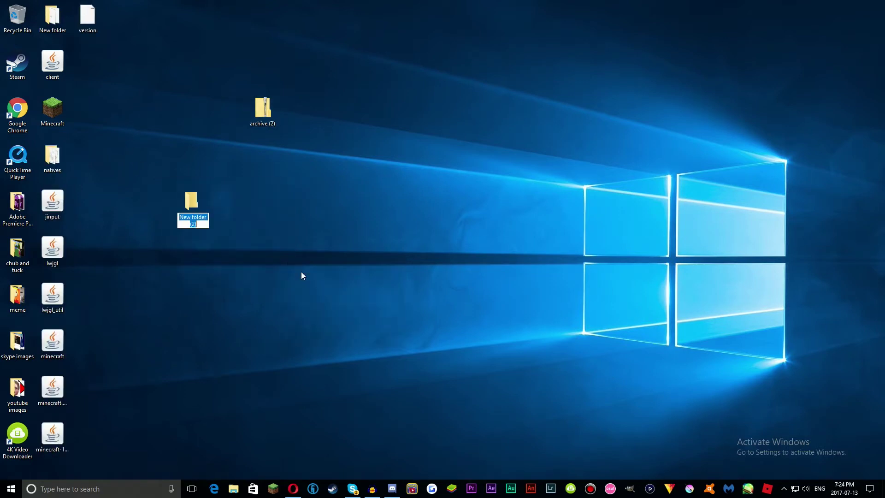
text(bin)
key(Return)
click(302, 276)
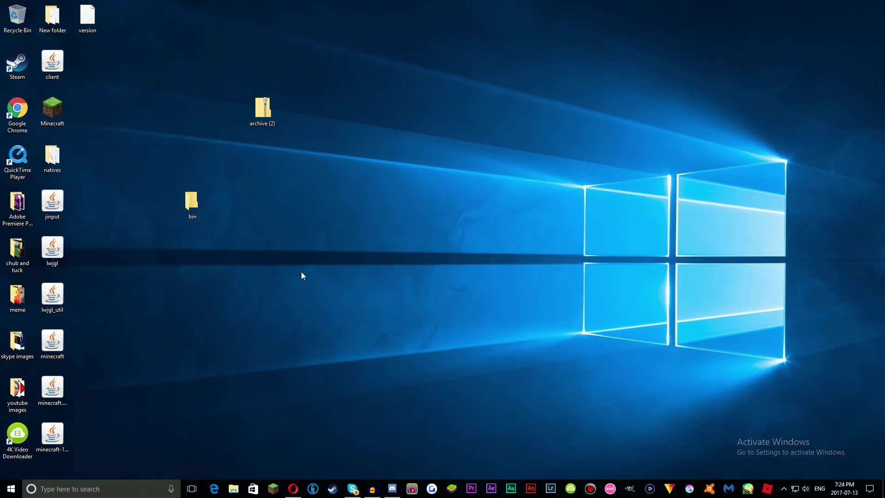
- Move all the extracted items, including the natives folder, the jar files and the version file, into the bin folder
drag(99, 449, 36, 141)
drag(52, 157, 189, 200)
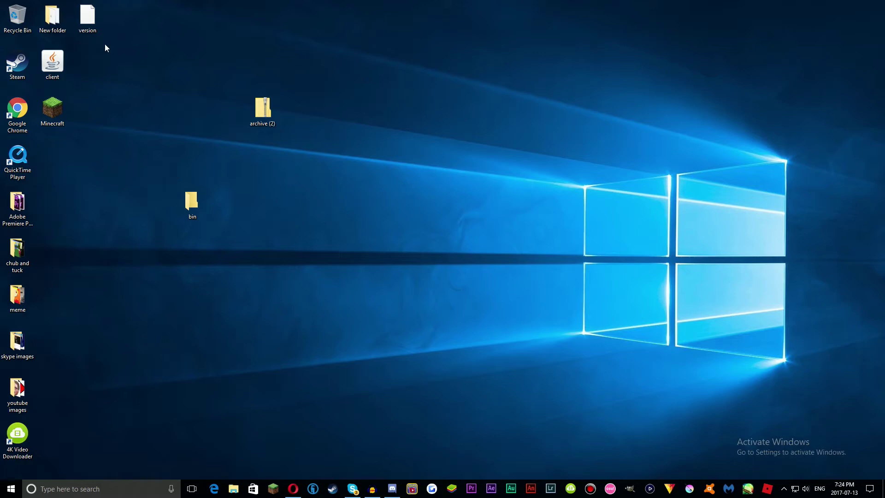
drag(90, 21, 198, 208)
- Open the bin folder and delete minecraft, minecraft.mrm2011-1-16-0 and minecraft-1.2_01 from it
double_click(198, 207)
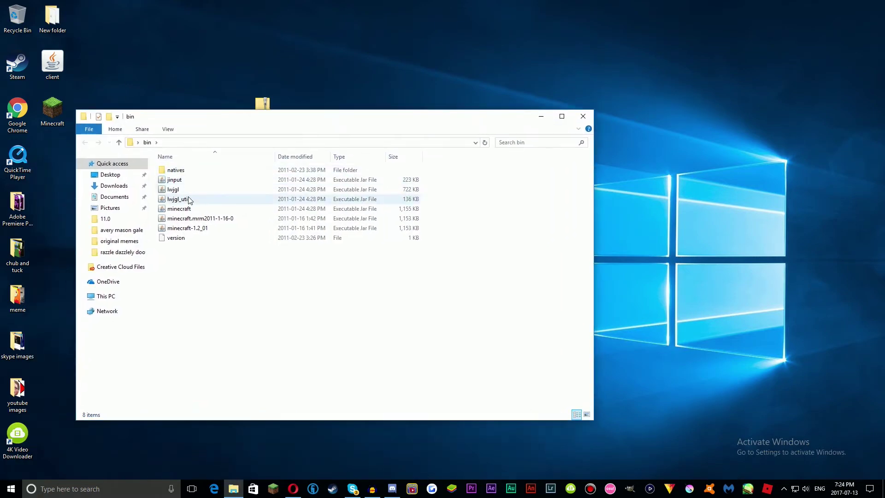
click(188, 212)
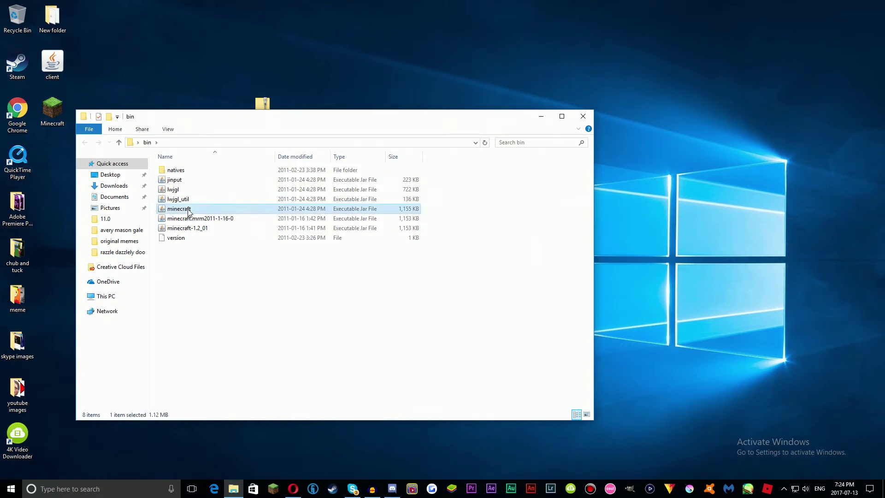
shift+click(199, 228)
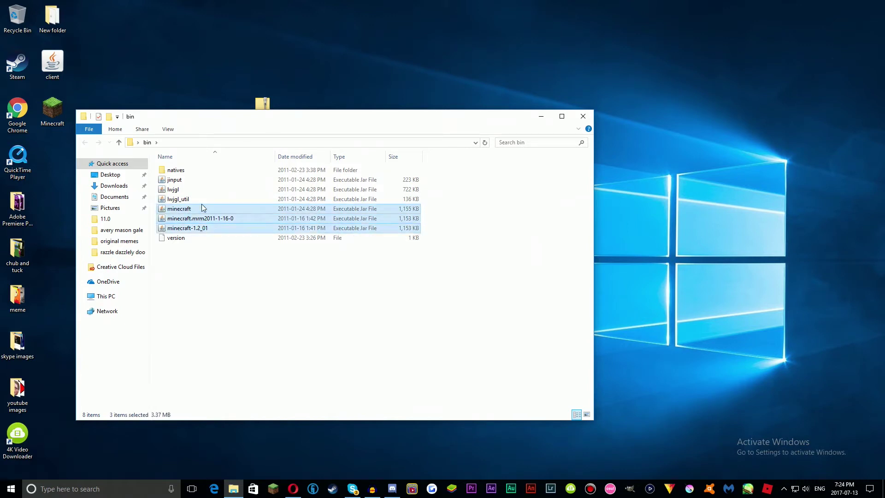
right_click(204, 209)
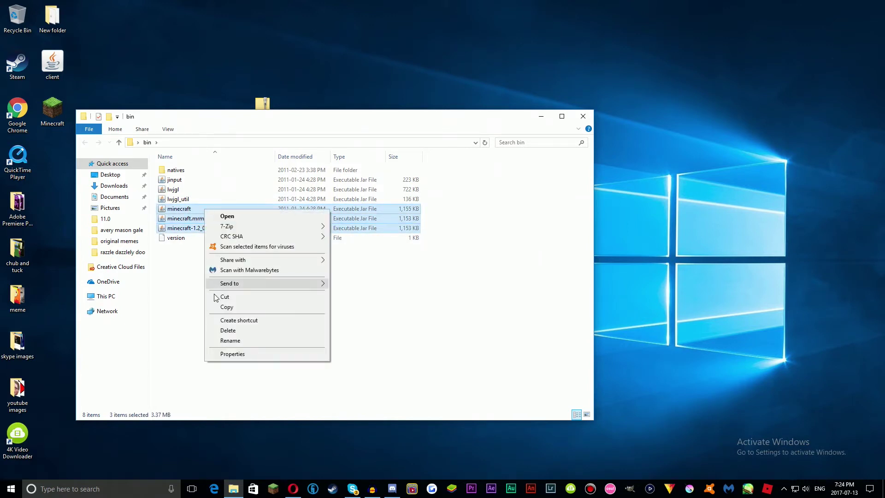
click(236, 329)
- Rename the client jar on the desktop as minecraft
drag(183, 125, 378, 174)
drag(61, 61, 134, 153)
right_click(134, 153)
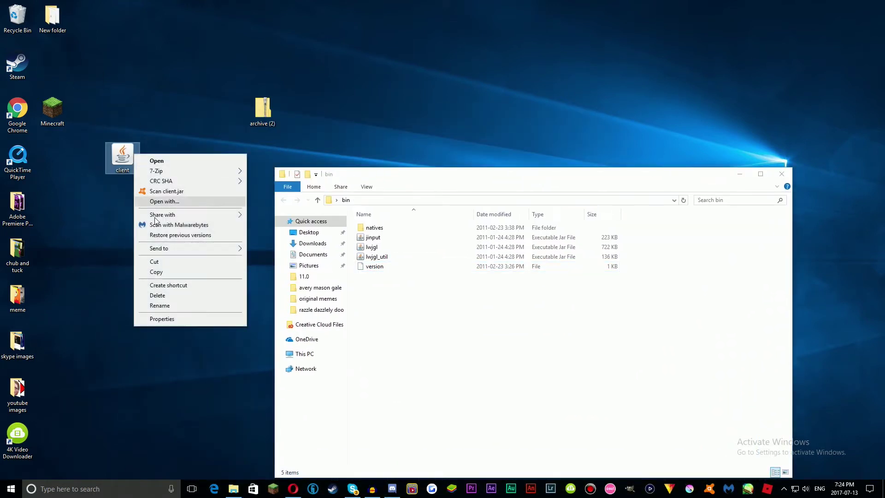
click(170, 305)
text(mi)
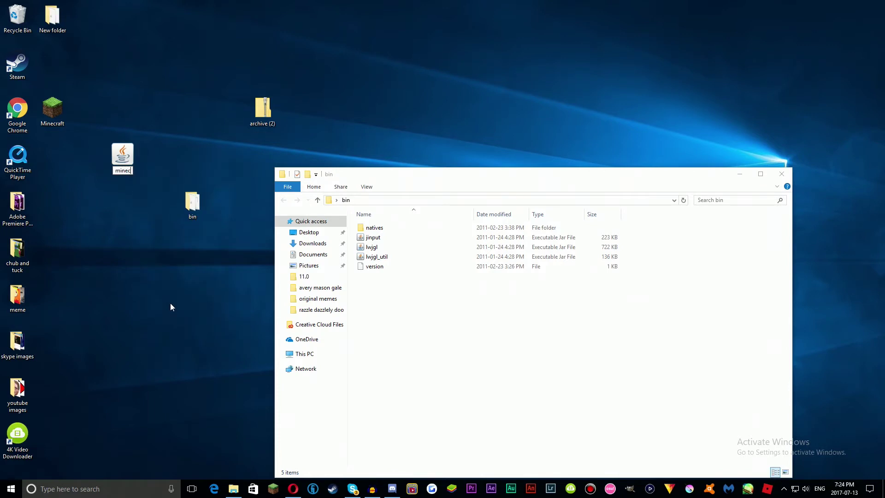
text(necraft)
key(Return)
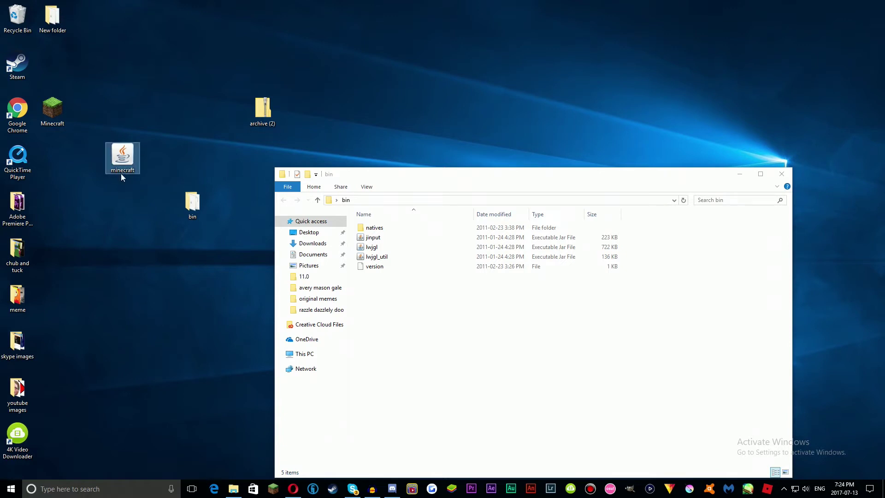
- Move the renamed minecraft jar from the desktop into the bin folder and select it there
drag(122, 159, 370, 238)
click(399, 292)
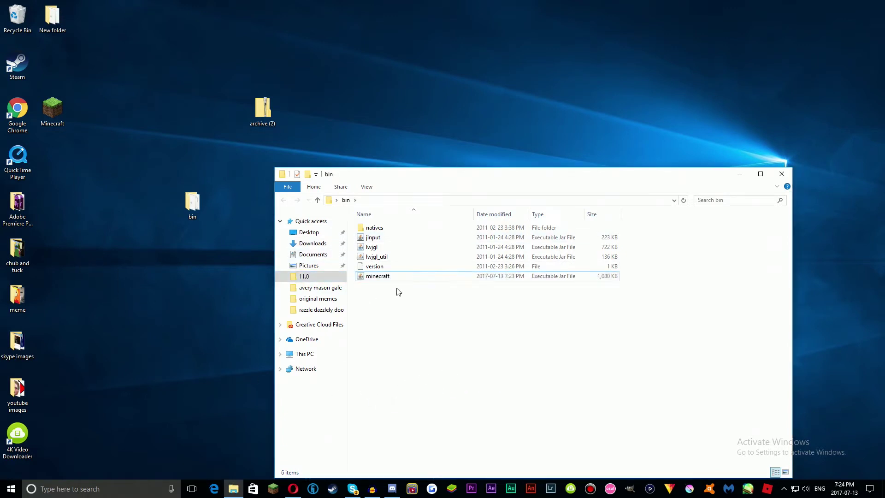
drag(389, 177, 294, 119)
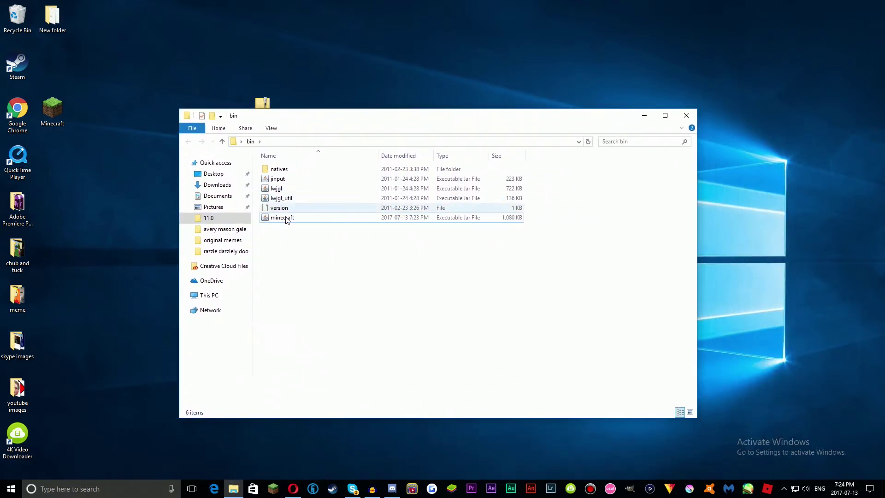
click(286, 219)
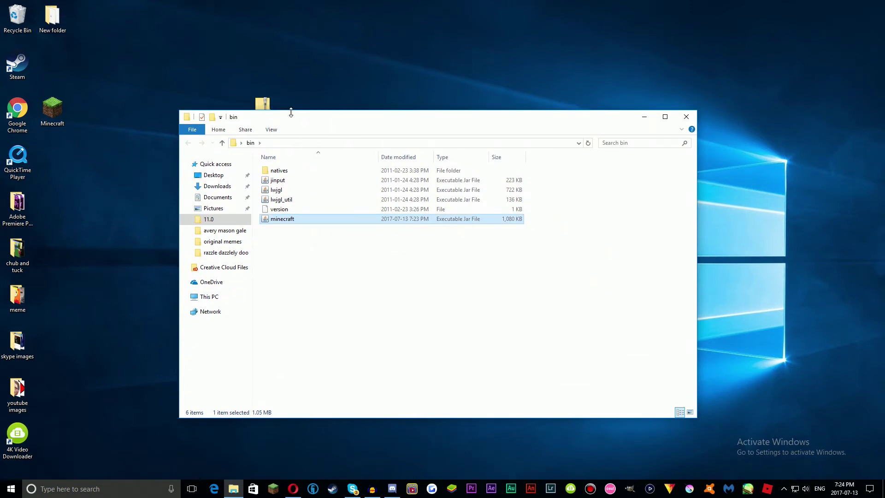
- Check the list of Alpha client versions on MCVersions.net in the browser, and minimize the browser
drag(296, 120, 325, 131)
click(293, 488)
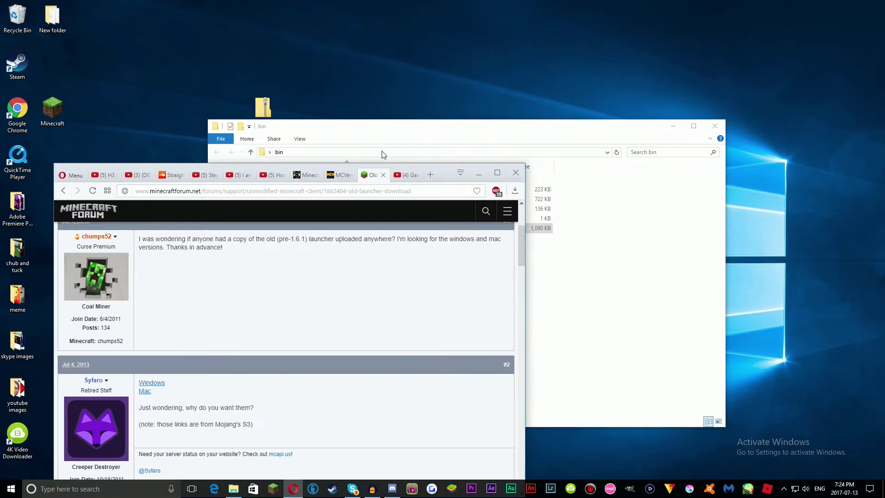
click(341, 175)
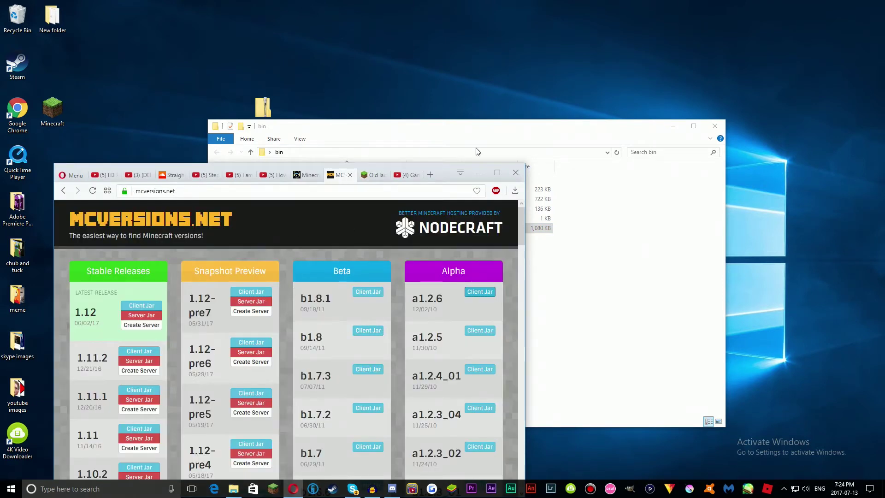
click(479, 173)
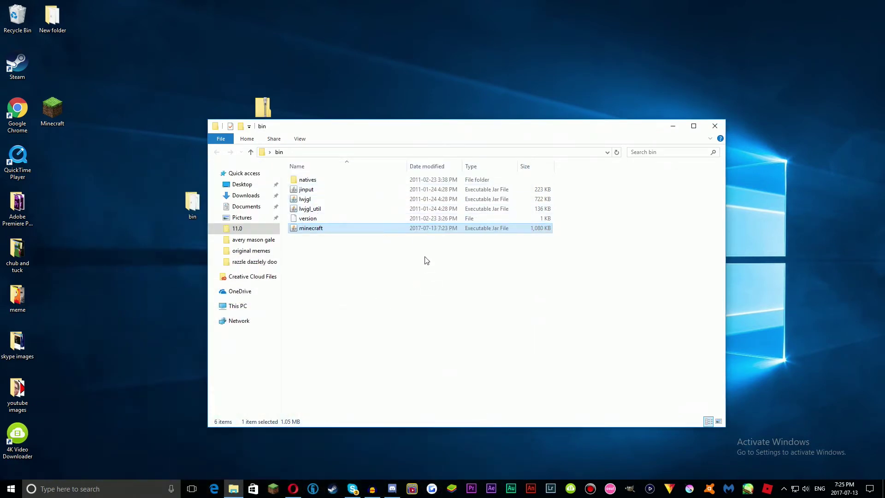
- Clear the file selection in the desktop bin folder and close its window
drag(406, 292, 351, 173)
click(351, 249)
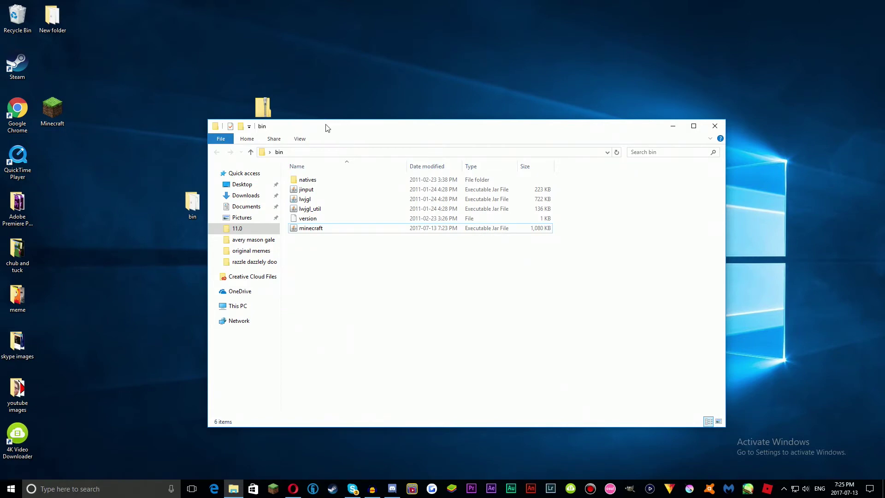
drag(326, 127, 344, 170)
click(700, 169)
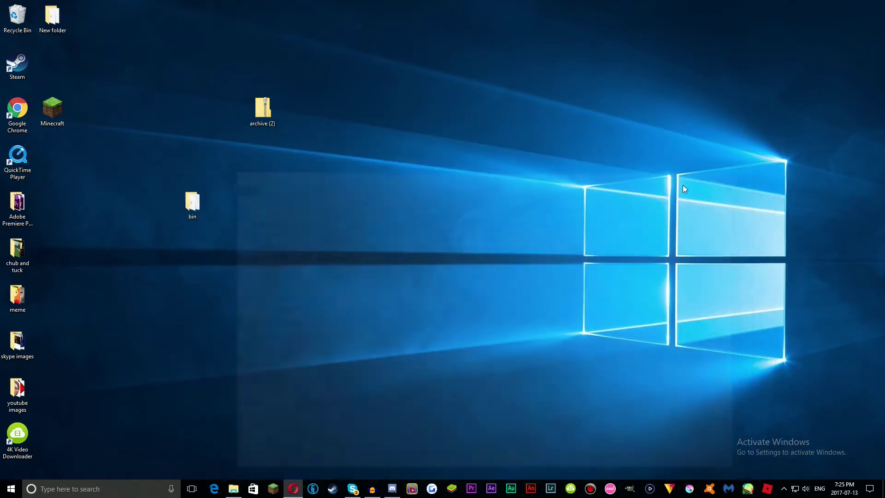
- Search Windows for %appdata% and open the matching file folder
click(11, 488)
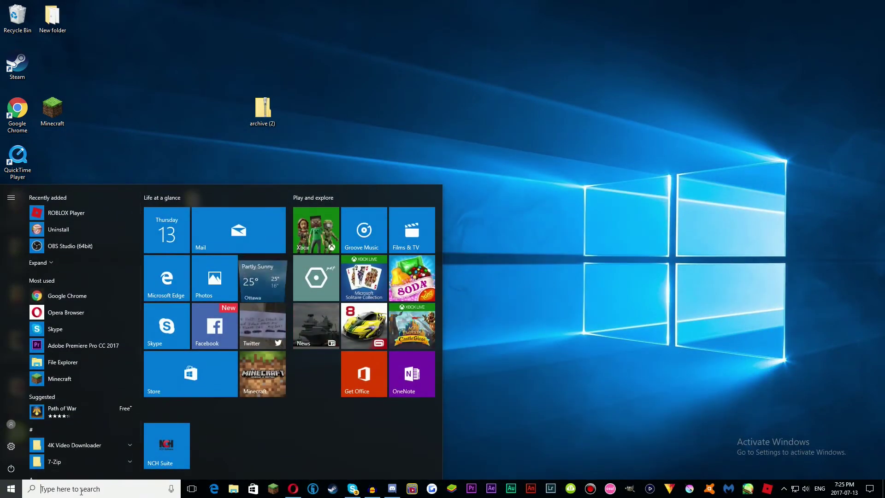
text(%)
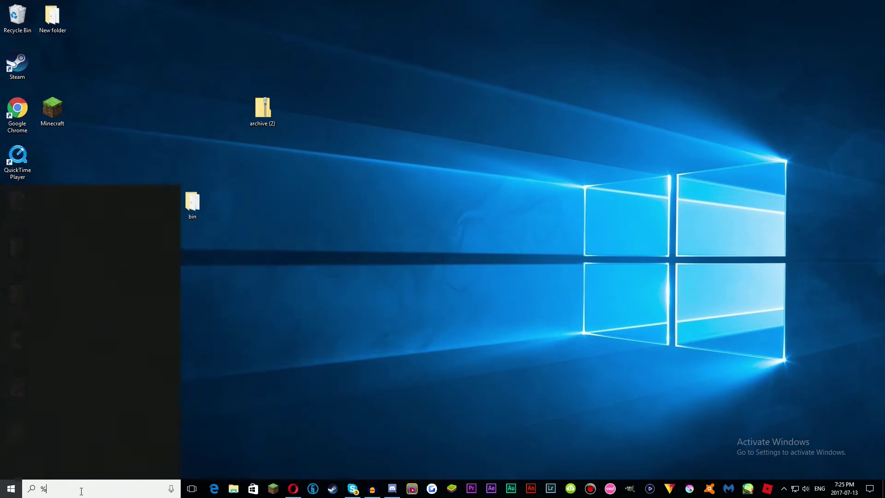
text(appdatya)
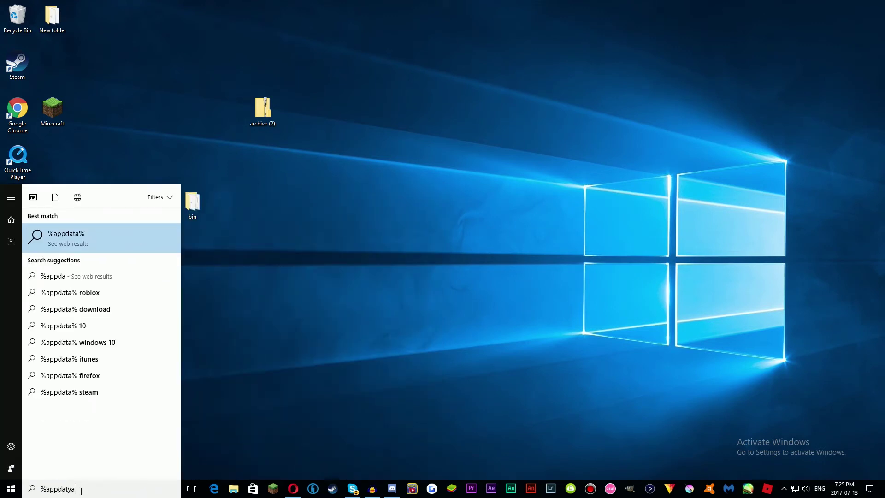
key(BackSpace)
key(BackSpace)
text(a)
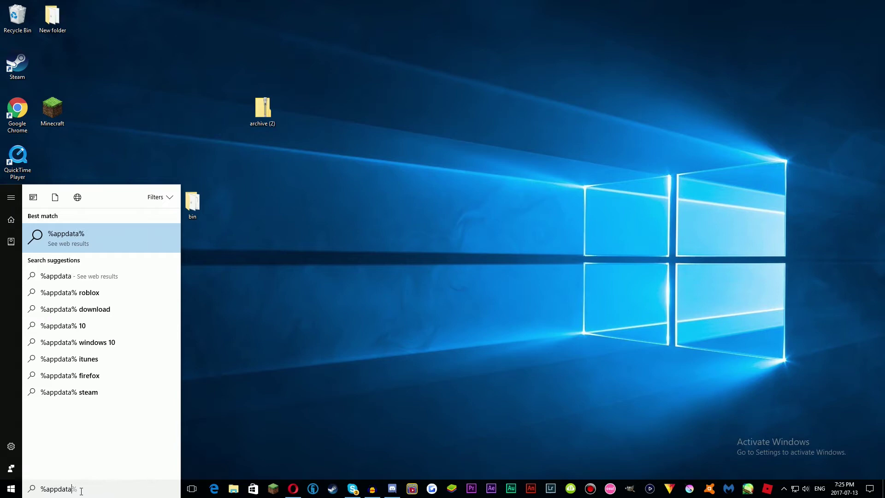
text(%)
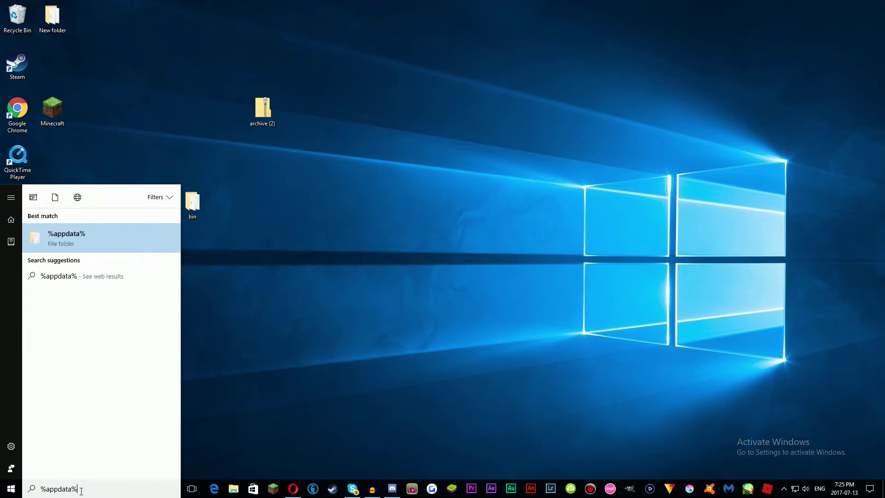
click(82, 245)
- Open the .minecraft folder inside Roaming and go into its bin folder
drag(342, 175, 331, 154)
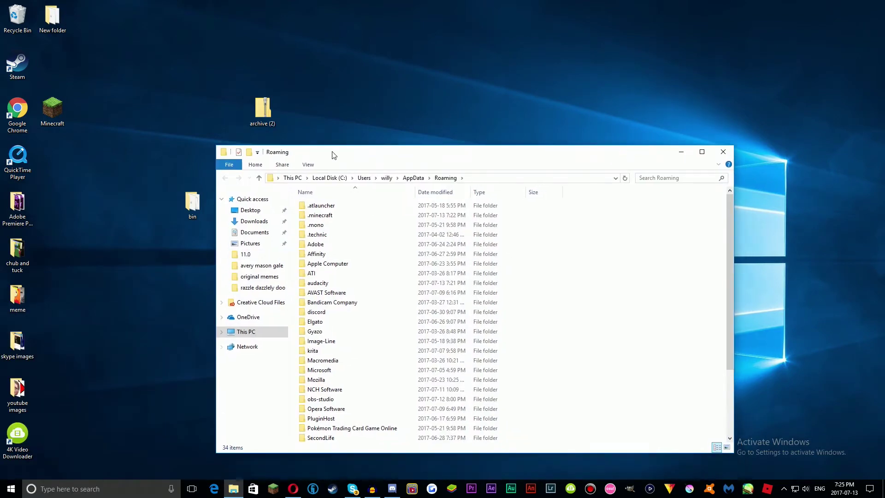
double_click(334, 217)
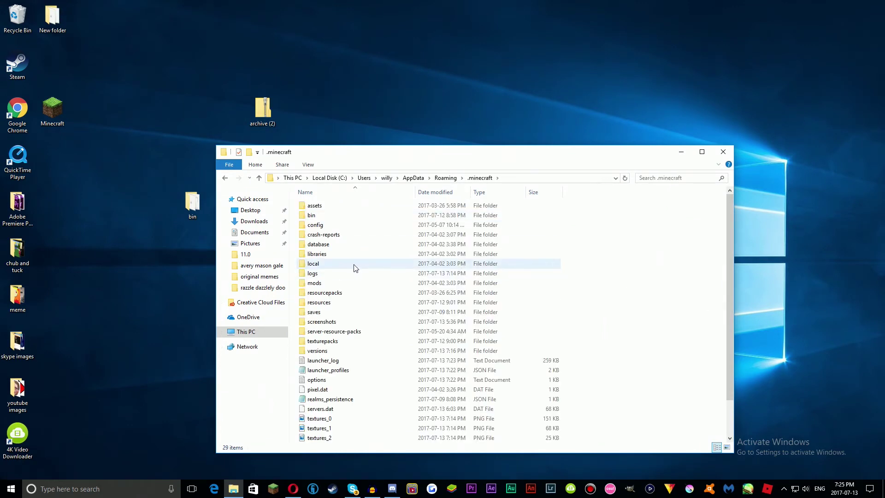
drag(316, 156, 306, 144)
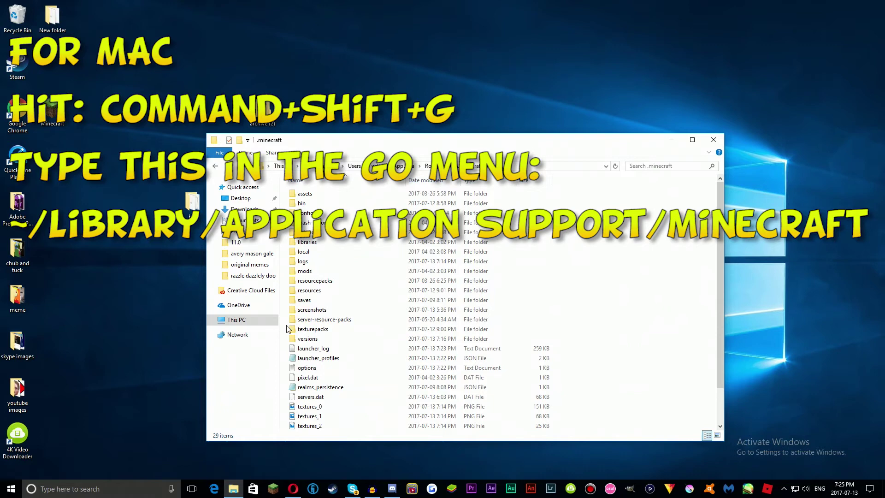
double_click(301, 203)
drag(307, 149, 367, 172)
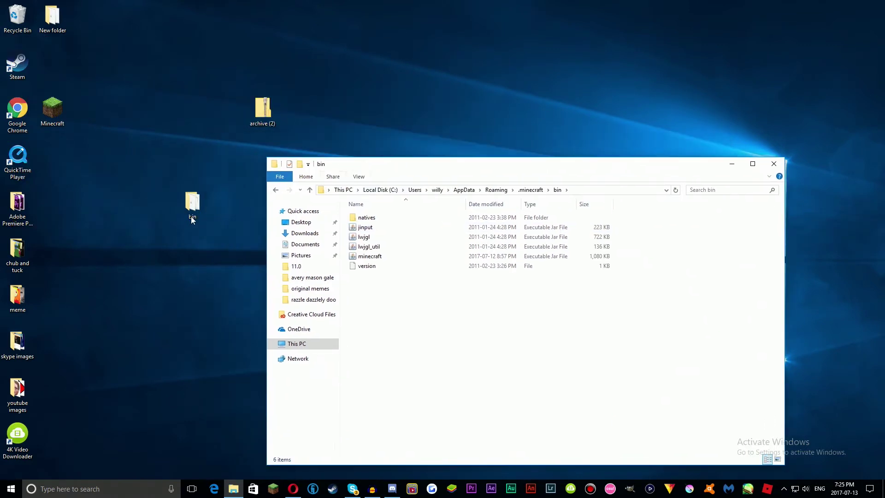
- Open the desktop bin folder beside the .minecraft bin folder to compare their contents
double_click(192, 203)
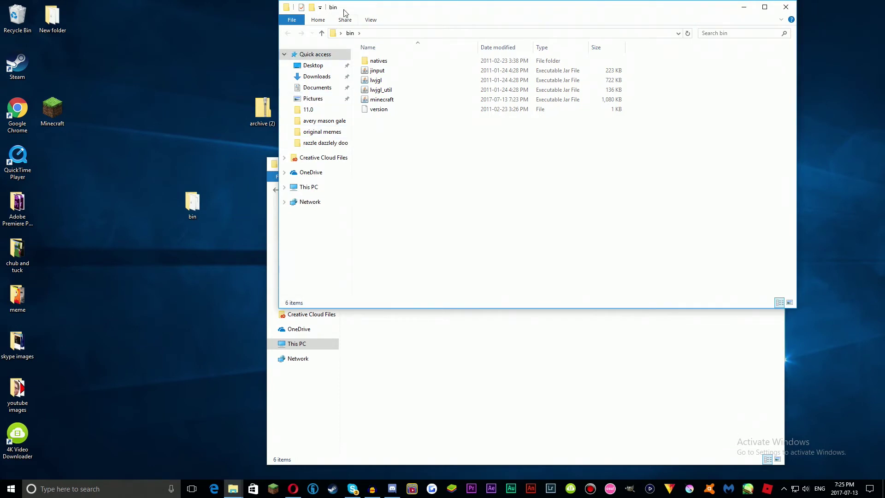
drag(343, 13, 410, 89)
drag(328, 169, 264, 225)
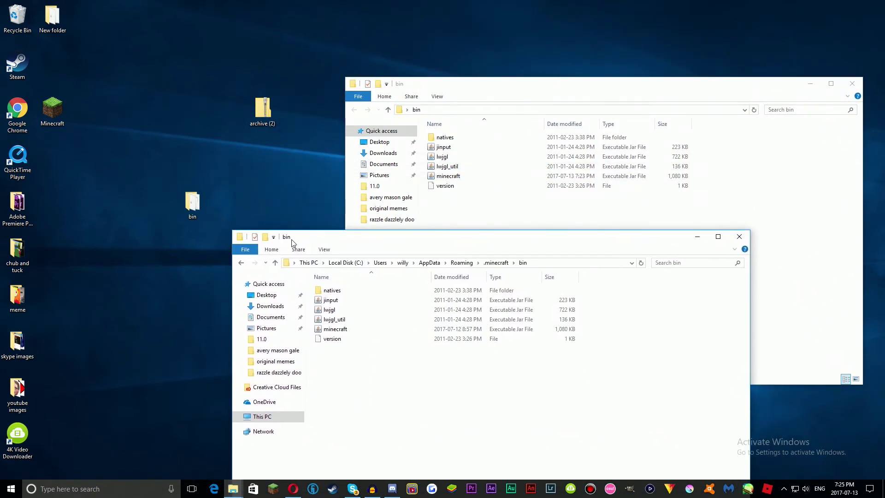
drag(331, 243, 154, 203)
- Delete the existing bin folder from .minecraft and close the desktop bin folder's window
click(177, 269)
right_click(183, 265)
click(231, 437)
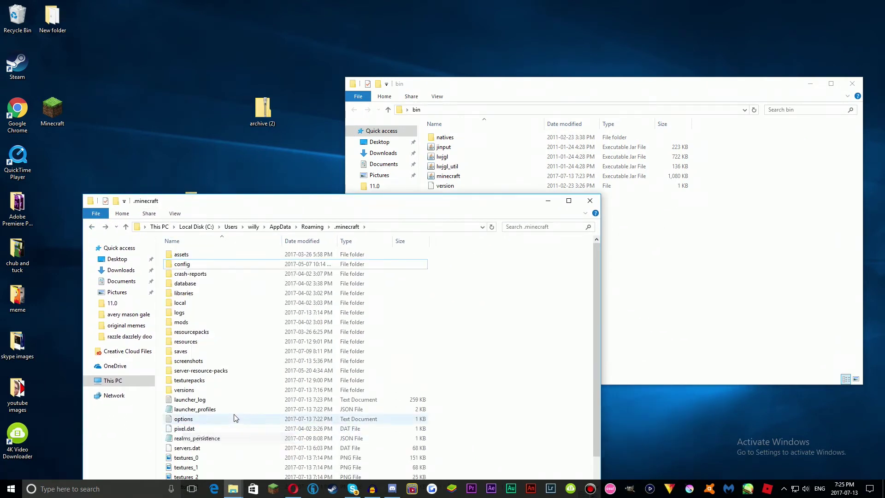
click(852, 84)
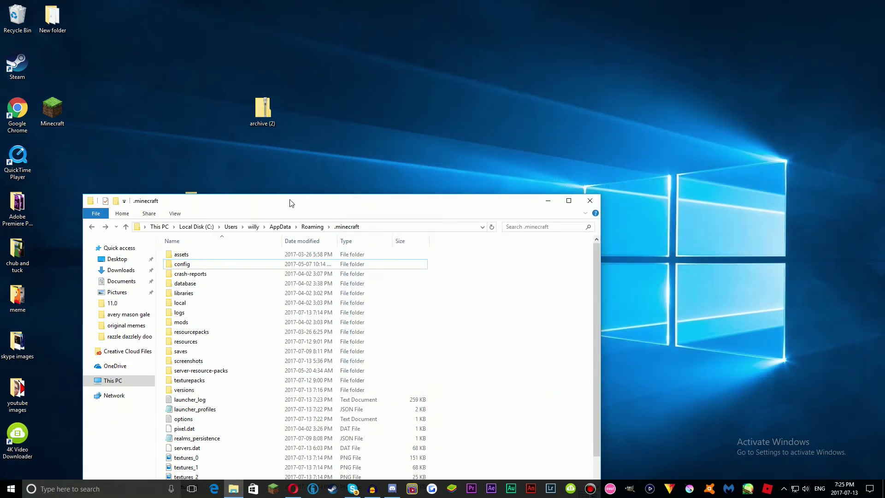
- Move the prepared bin folder from the desktop into .minecraft and close the folder window
drag(291, 201, 472, 102)
drag(193, 203, 666, 251)
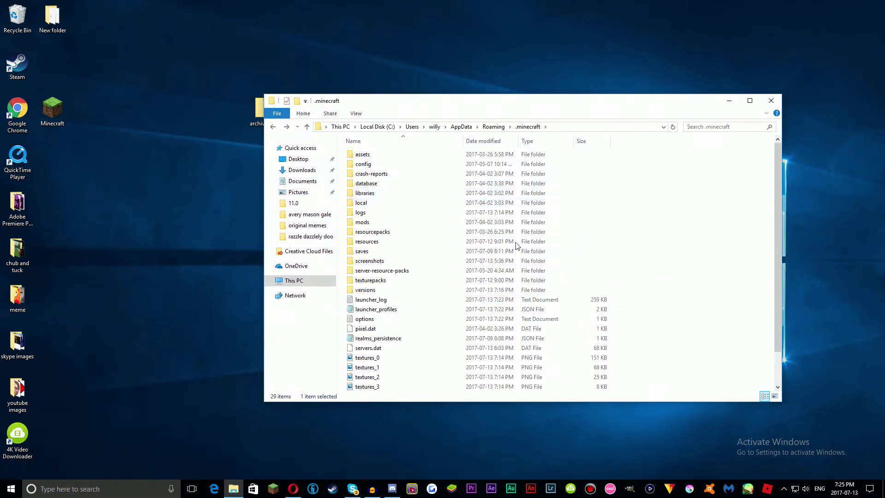
click(771, 100)
- Reposition the Minecraft launcher on the desktop and run it, accepting the security warning
drag(296, 223, 299, 226)
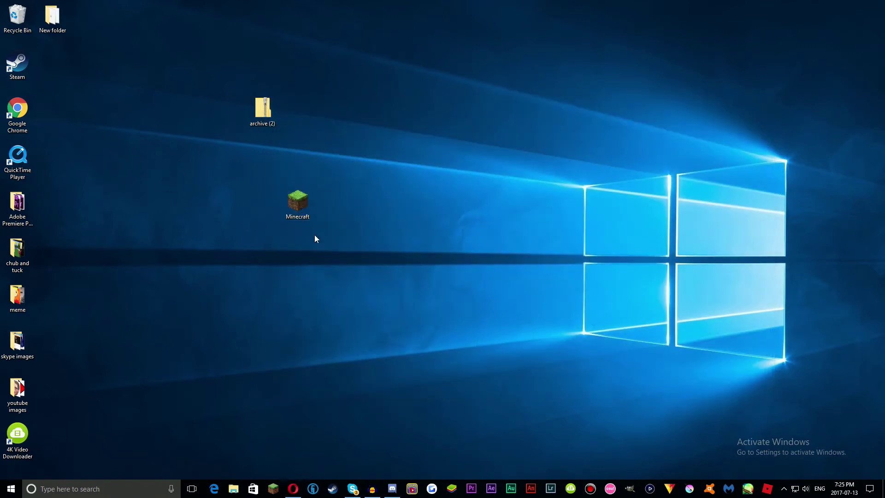
right_click(296, 211)
click(318, 218)
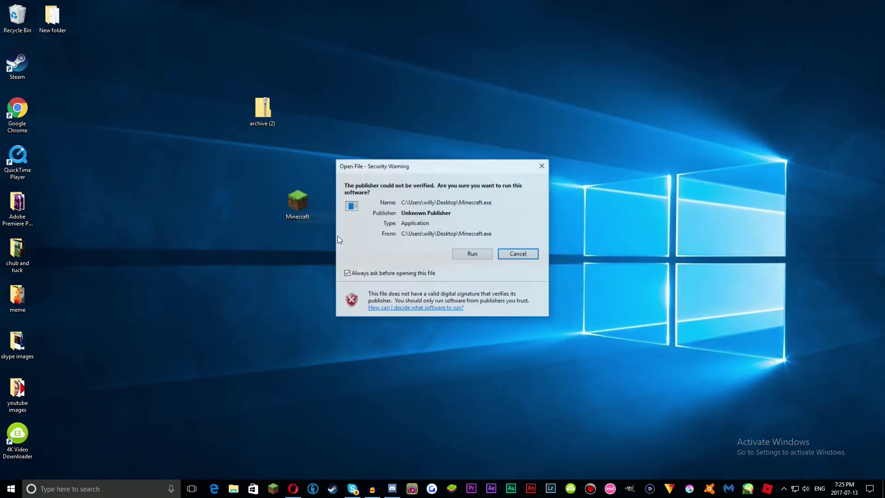
click(458, 253)
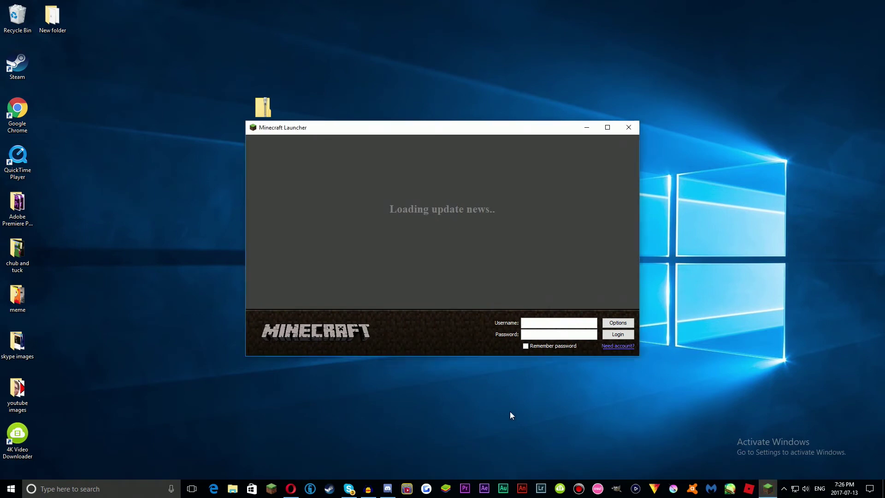
- Enter the player's username in the launcher, attempt the login without a password, and choose to play offline
text(Dude123Lego)
click(615, 333)
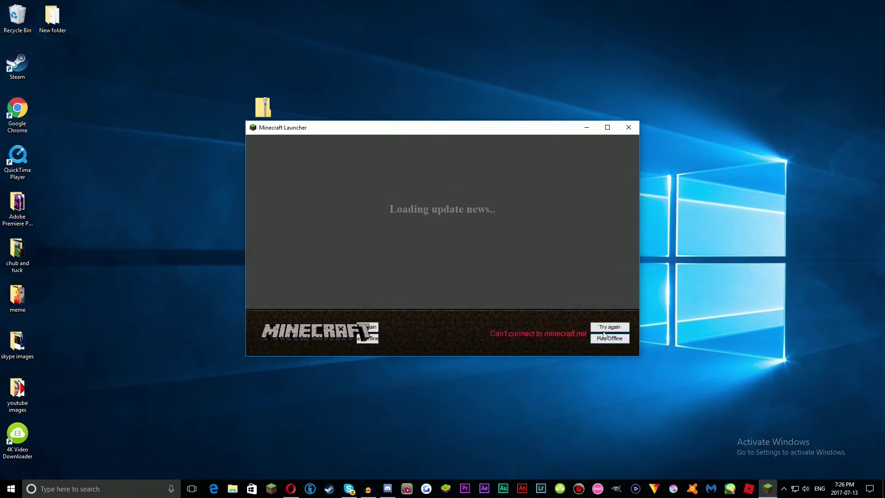
click(600, 339)
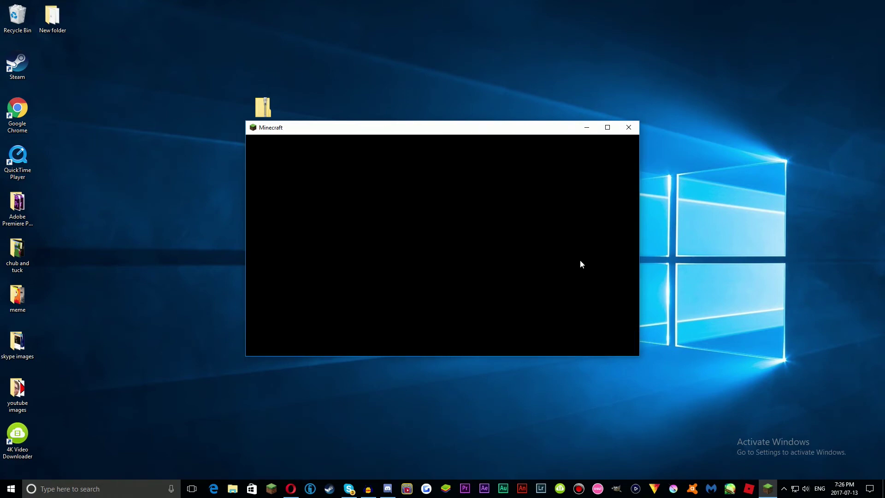
- Connect to a multiplayer server from the Minecraft Alpha main screen
drag(332, 136, 323, 155)
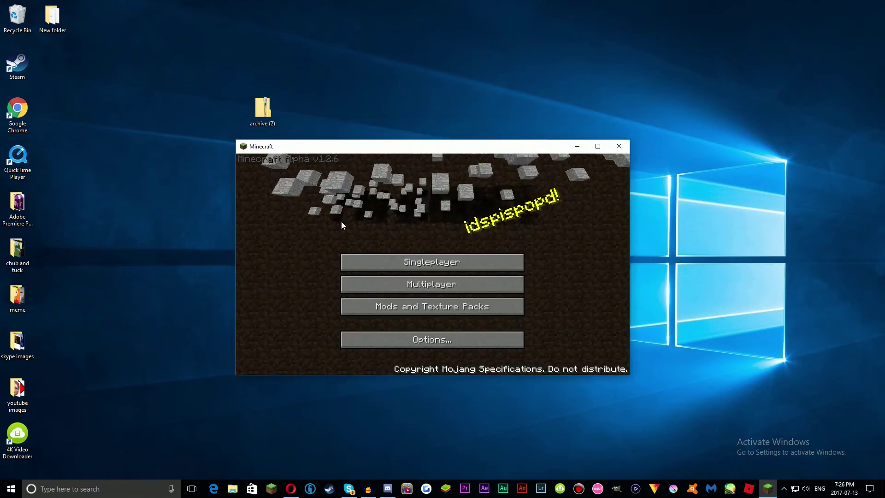
click(380, 282)
click(399, 315)
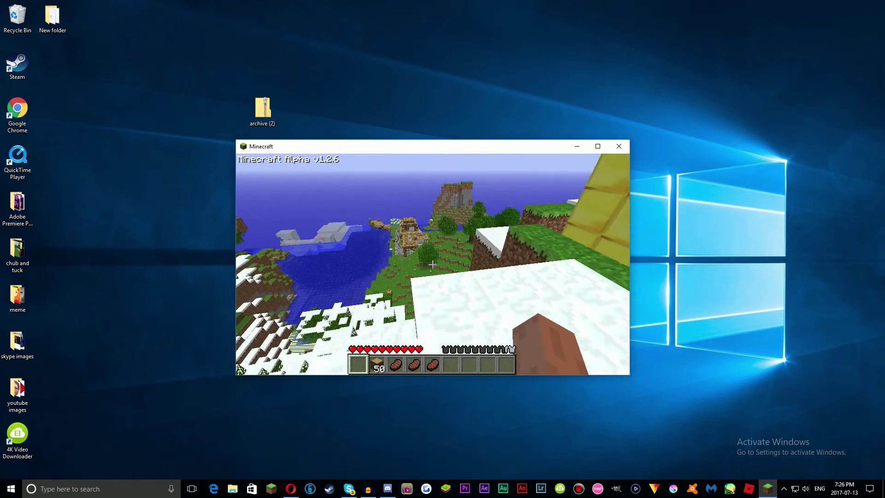
- Look through the player inventory and send "hi" in the server chat
key(e)
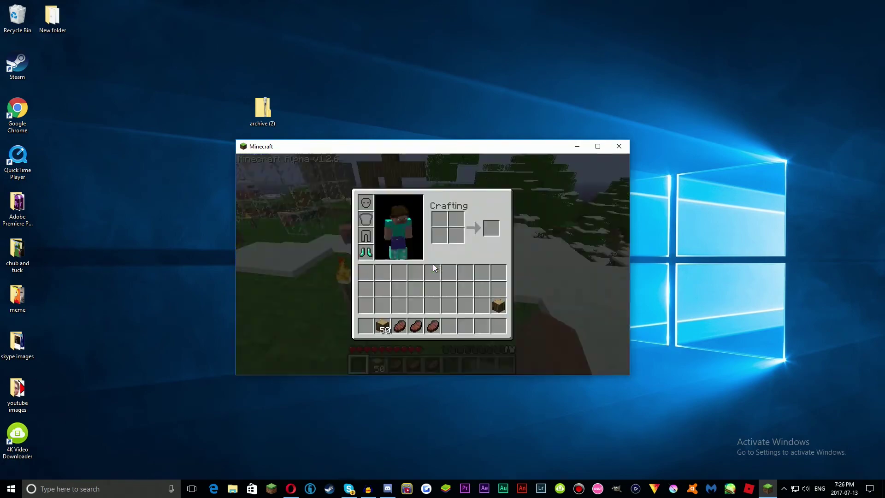
text(et)
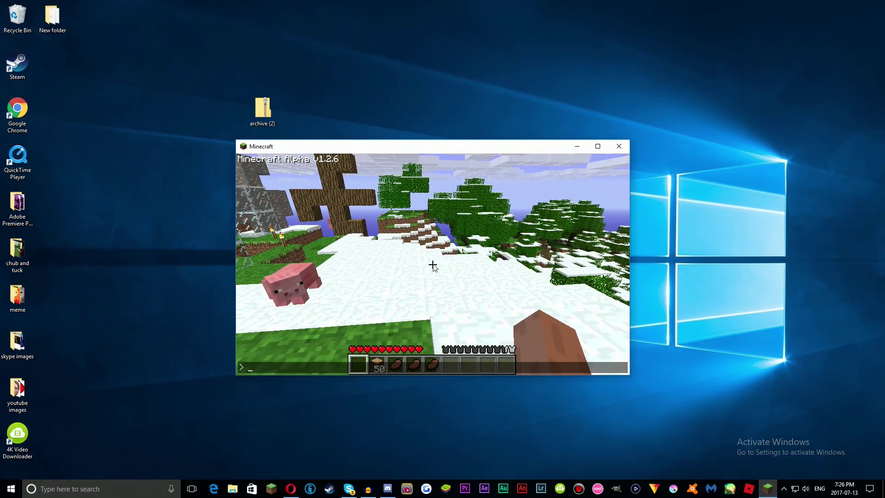
text(hi)
key(Return)
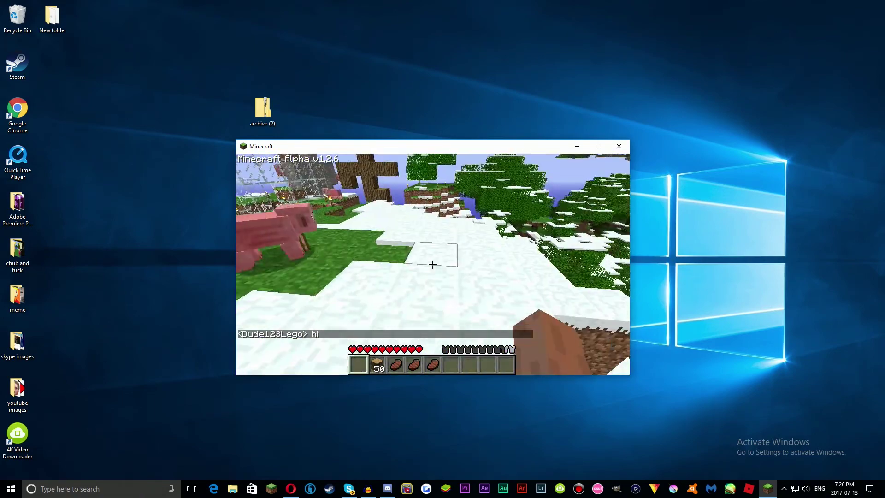
- Leave the multiplayer server and close Minecraft
key(Escape)
click(435, 262)
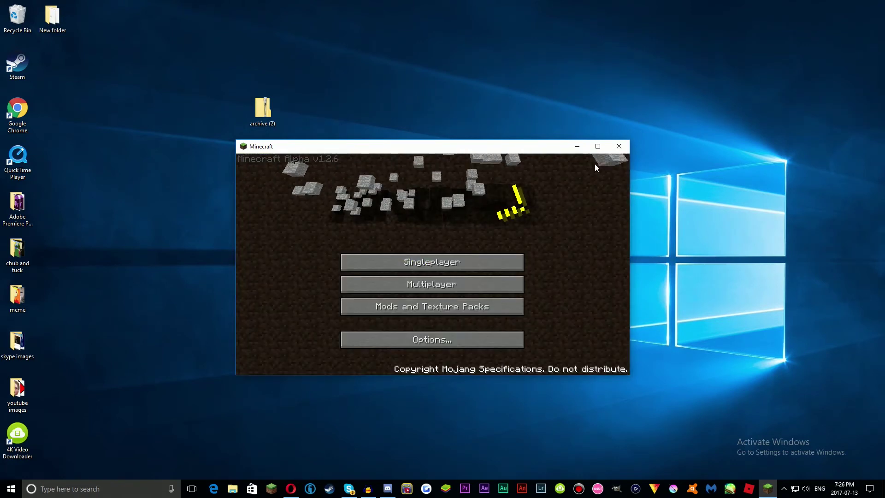
click(619, 149)
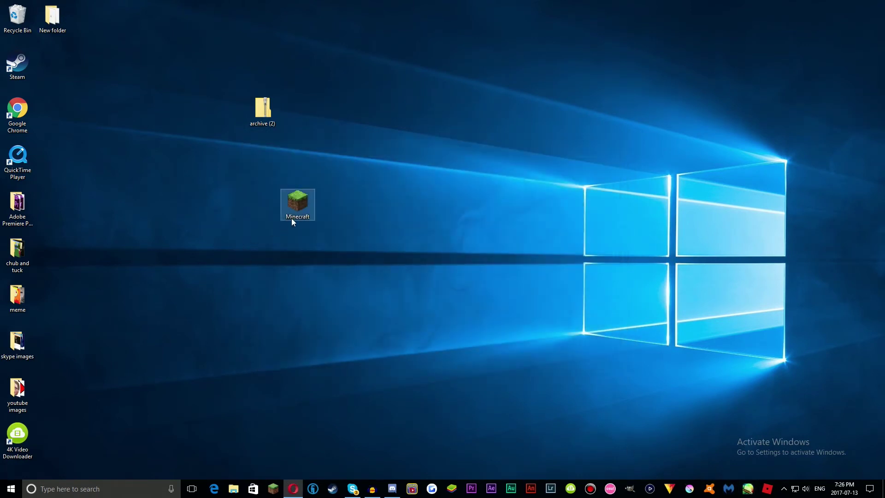
- Run the Minecraft launcher again and start an offline session with the username Notch
double_click(298, 203)
click(483, 255)
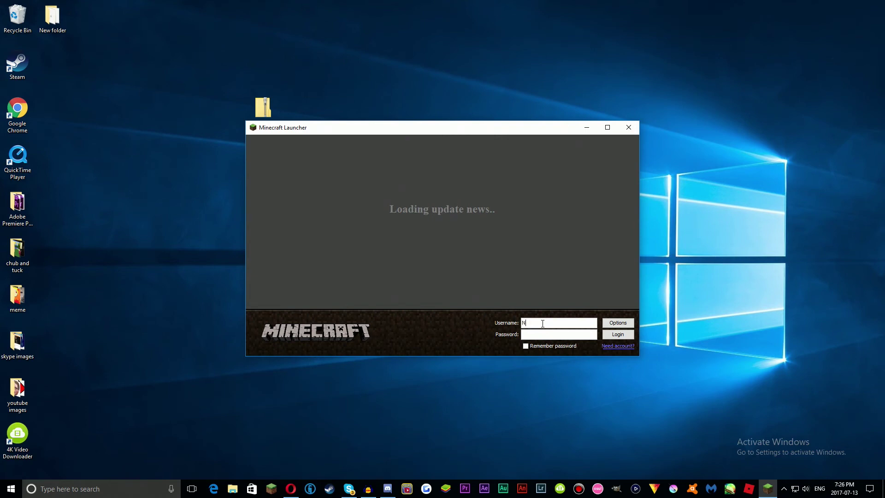
click(616, 335)
click(591, 338)
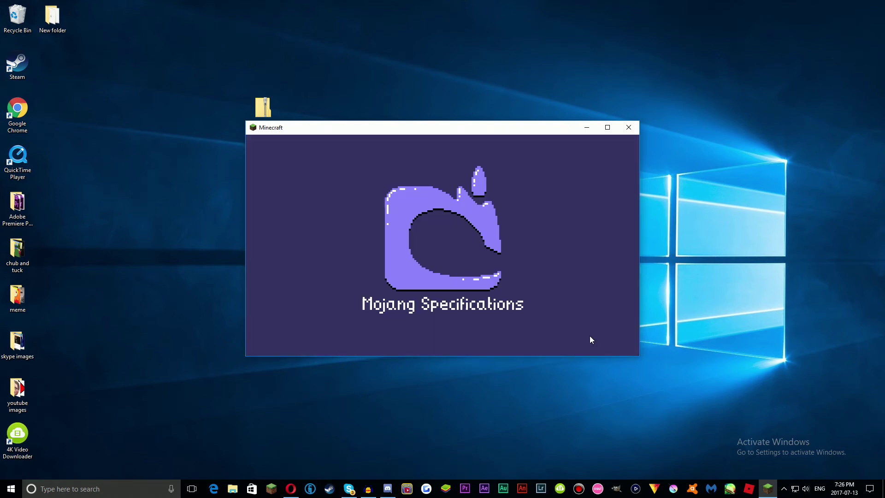
- Connect to the multiplayer server, select the fourth hotbar slot and walk forward
click(427, 264)
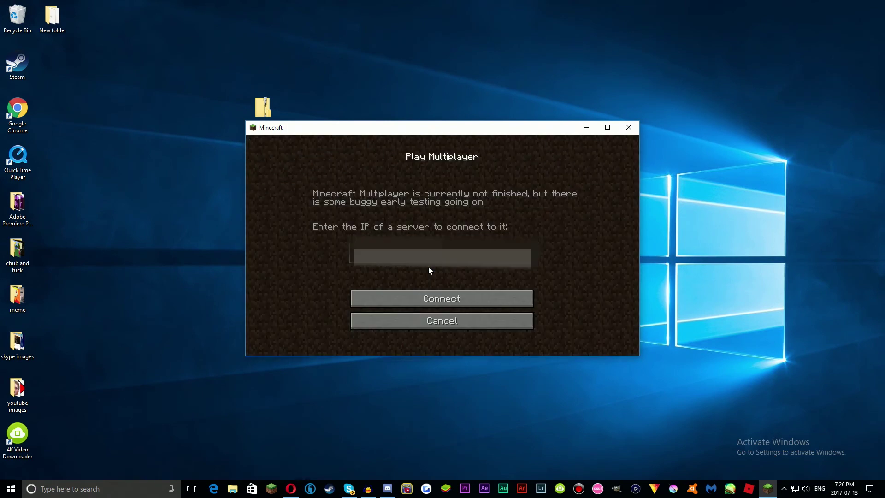
click(447, 300)
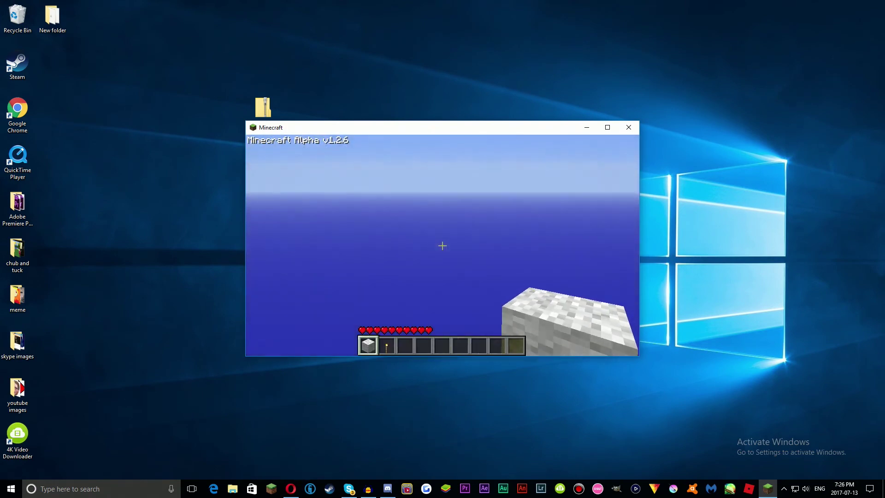
key(4)
key(w)
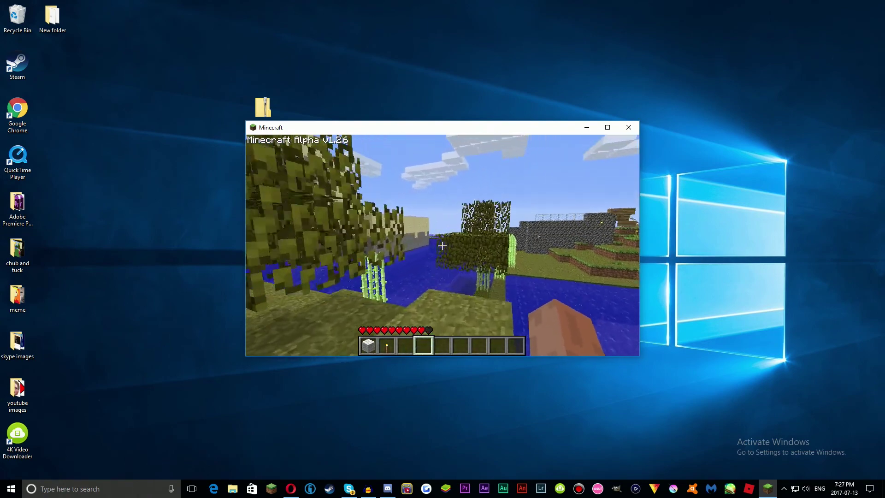
- Send "hello" in the server chat and walk along the water's edge
text(tc)
text(h> he)
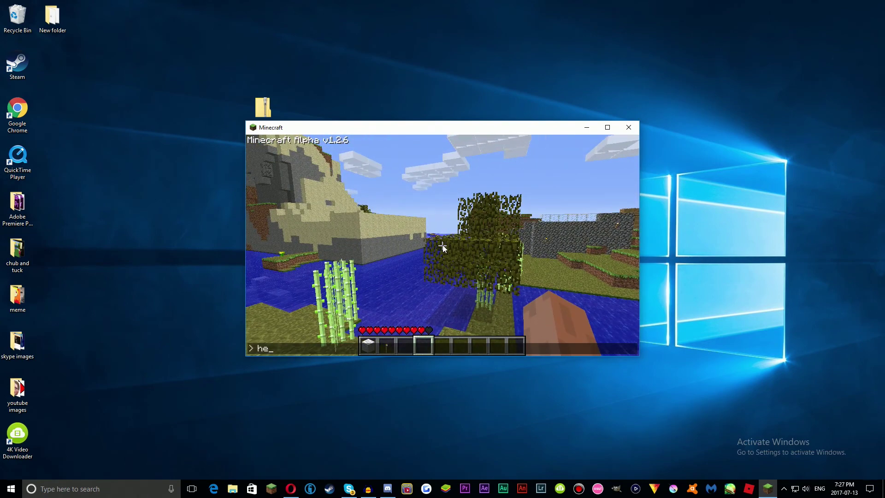
text(llo)
key(Return)
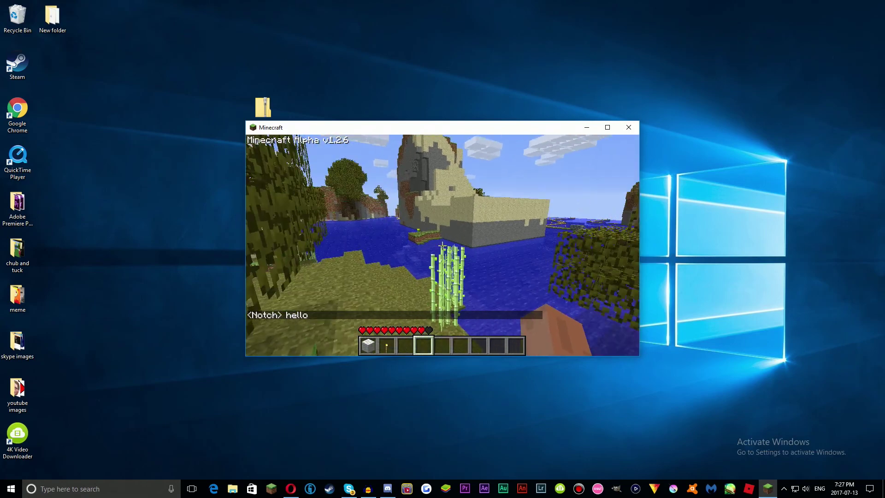
click(442, 245)
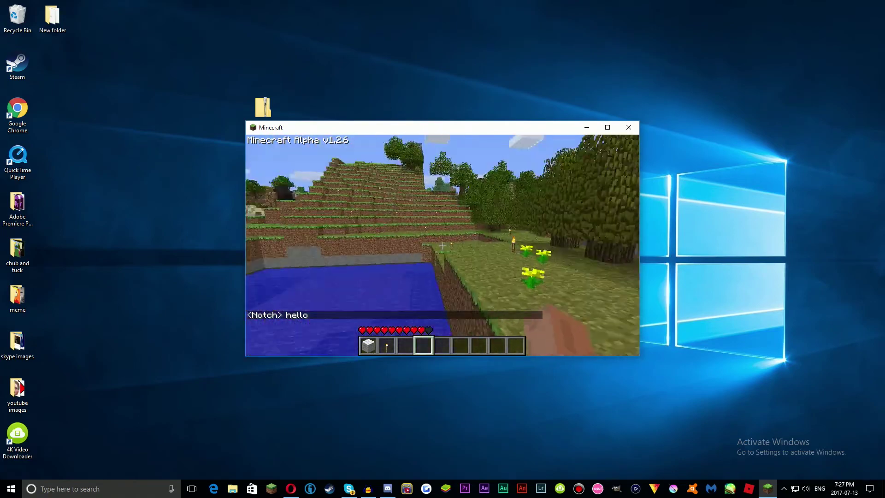
key(w)
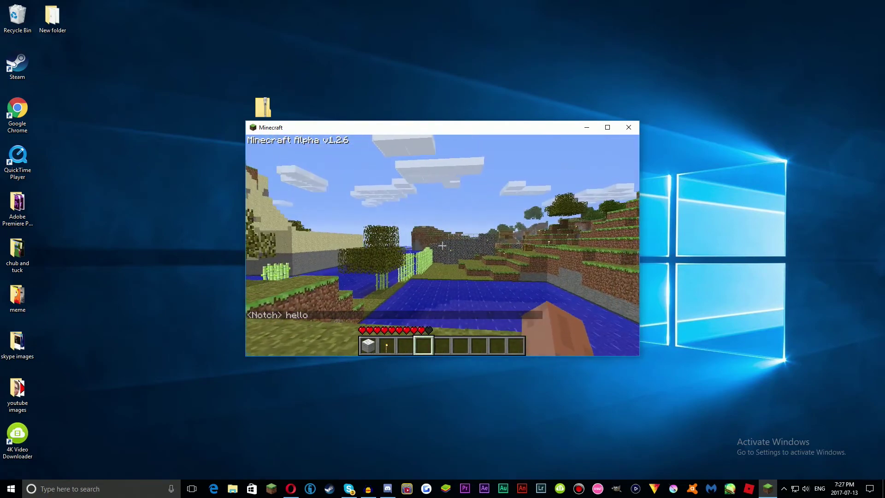